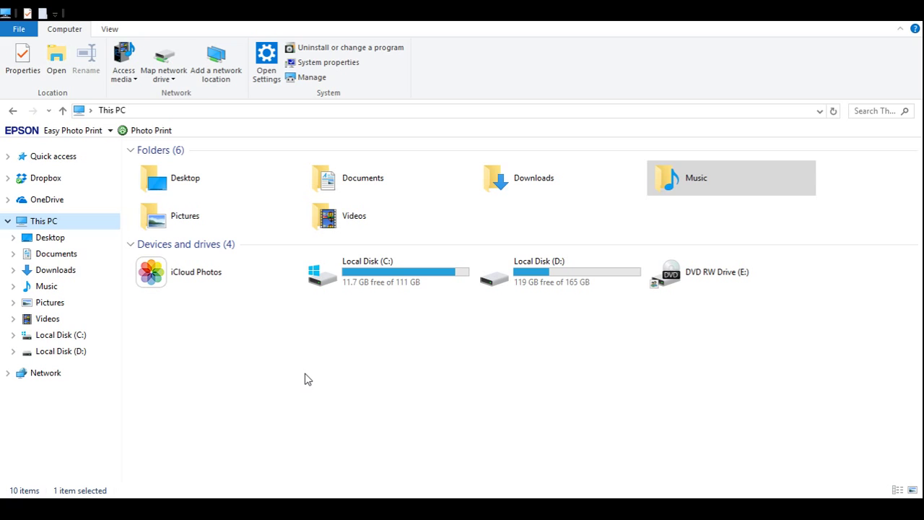
Open the Music folder in This PC.
{"action": "left_click", "coordinate": [81, 290]}
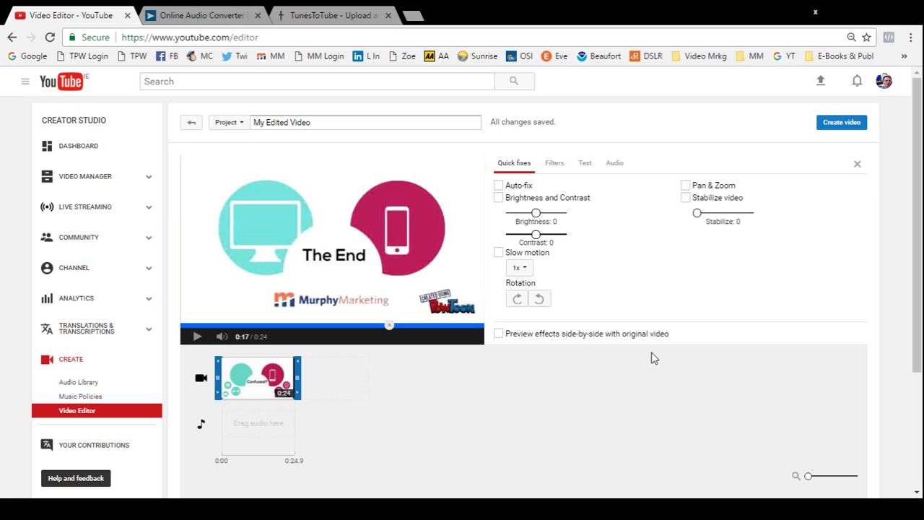
Switch to the YouTube Video Editor, close the clip's effect settings and pause the preview near the start of the video.
{"action": "left_click", "coordinate": [858, 165]}
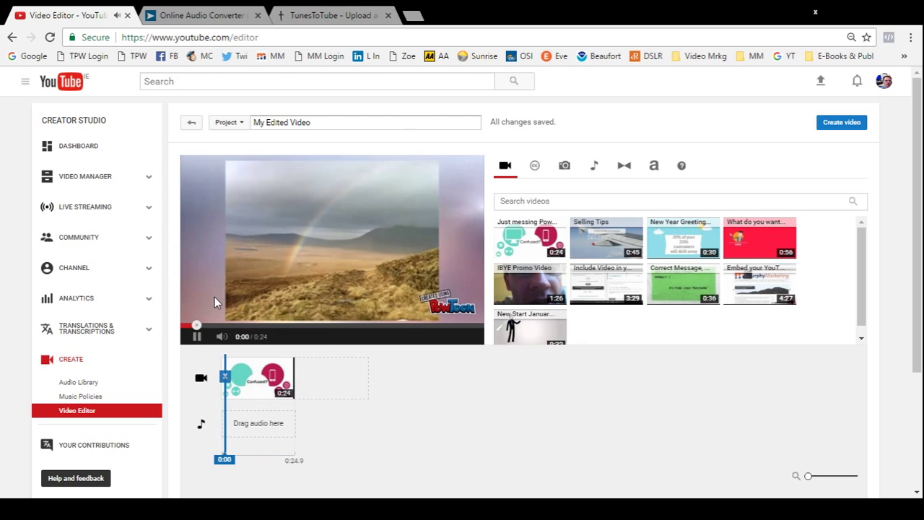
{"action": "left_click", "coordinate": [197, 336]}
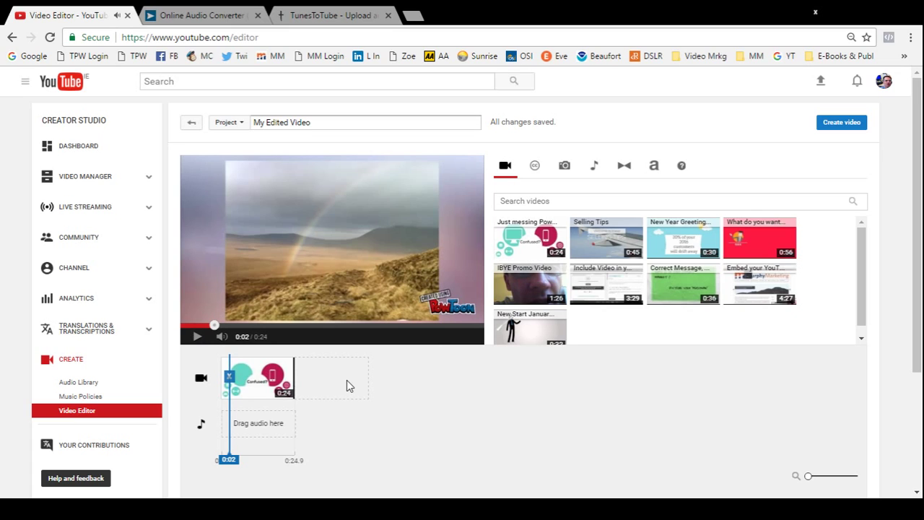
Show YouTube's library of audio tracks and look through the available music genres without choosing one.
{"action": "mouse_move", "coordinate": [256, 381]}
{"action": "left_click", "coordinate": [592, 172]}
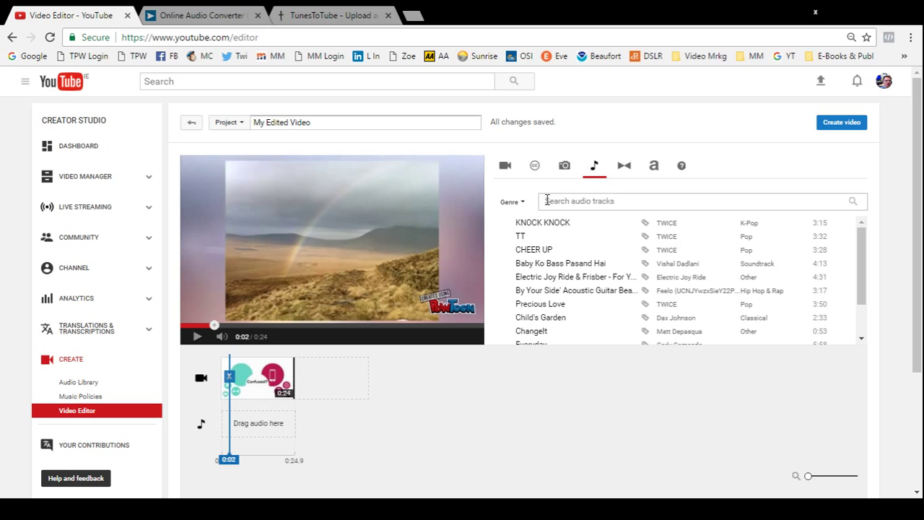
{"action": "left_click", "coordinate": [523, 205]}
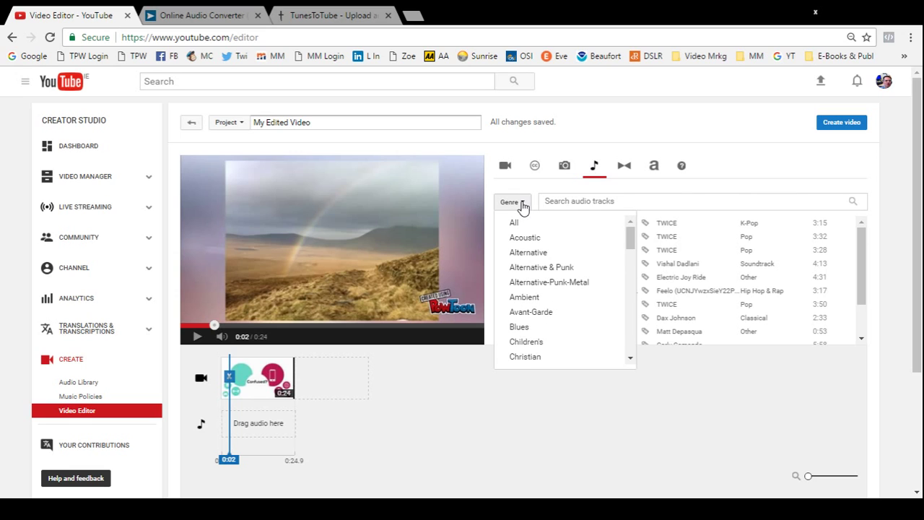
{"action": "left_click", "coordinate": [725, 189]}
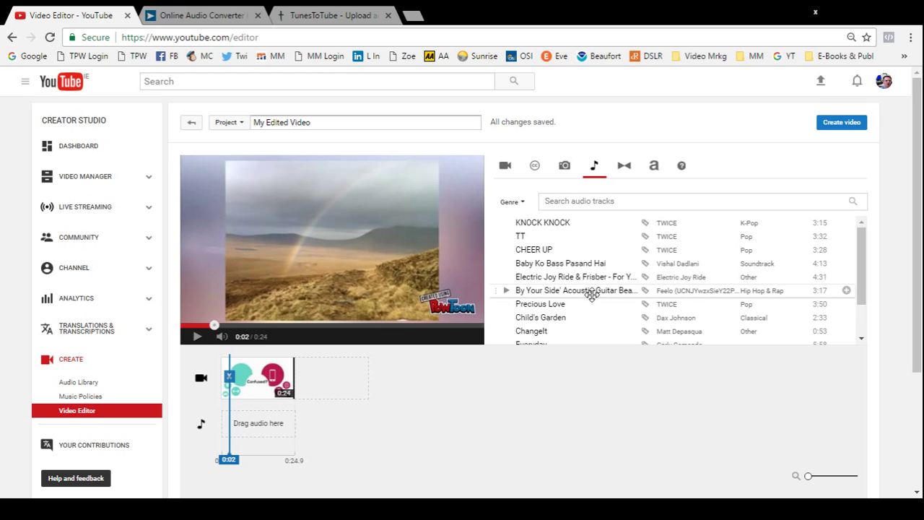
Try placing the By Your Side' Acoustic Guitar Beat track on the audio timeline and remove it.
{"action": "left_click_drag", "start_coordinate": [592, 295], "coordinate": [275, 423]}
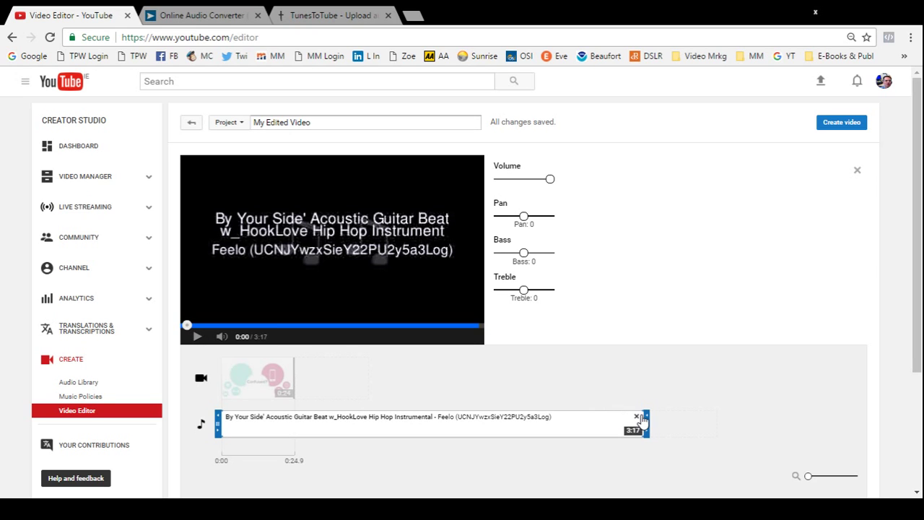
{"action": "left_click", "coordinate": [638, 419]}
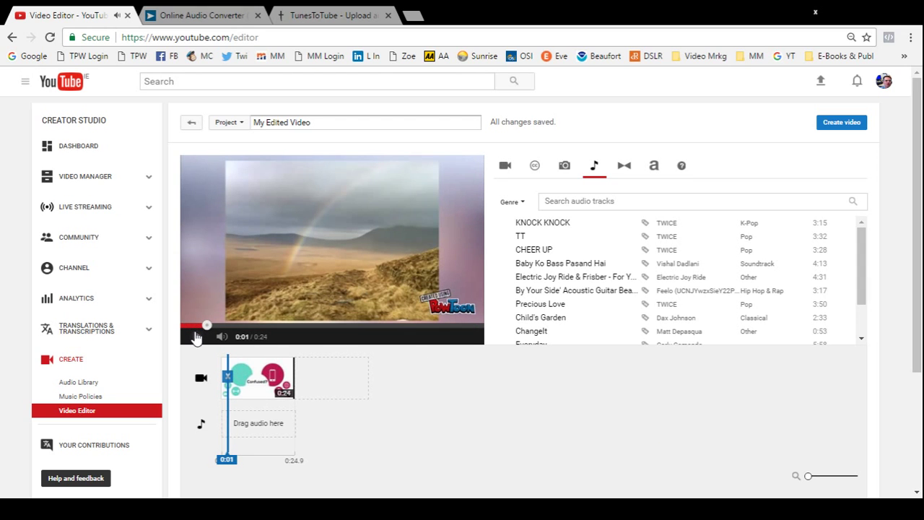
Switch to media.io and convert the COASTLINE M4A.M4A file to MP3 at Extreme 320 kbit/s quality.
{"action": "left_click", "coordinate": [208, 22]}
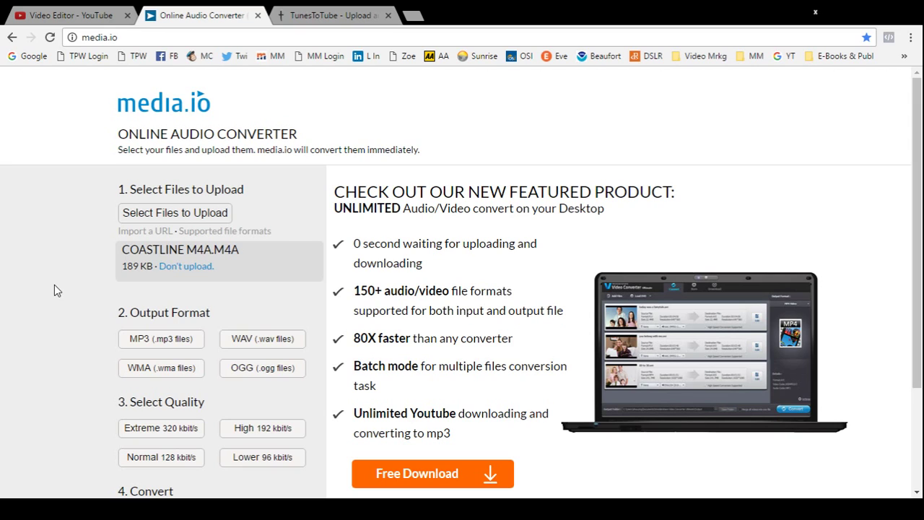
{"action": "left_click", "coordinate": [155, 345]}
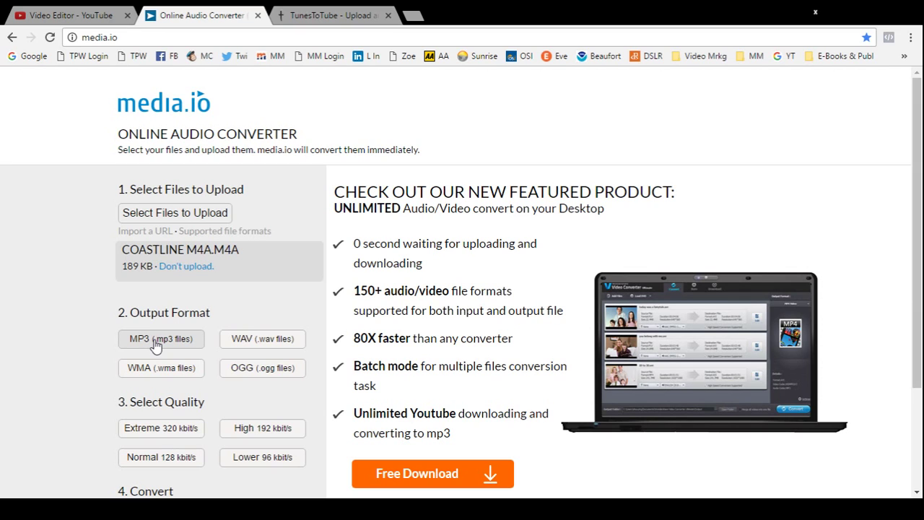
{"action": "left_click", "coordinate": [157, 431]}
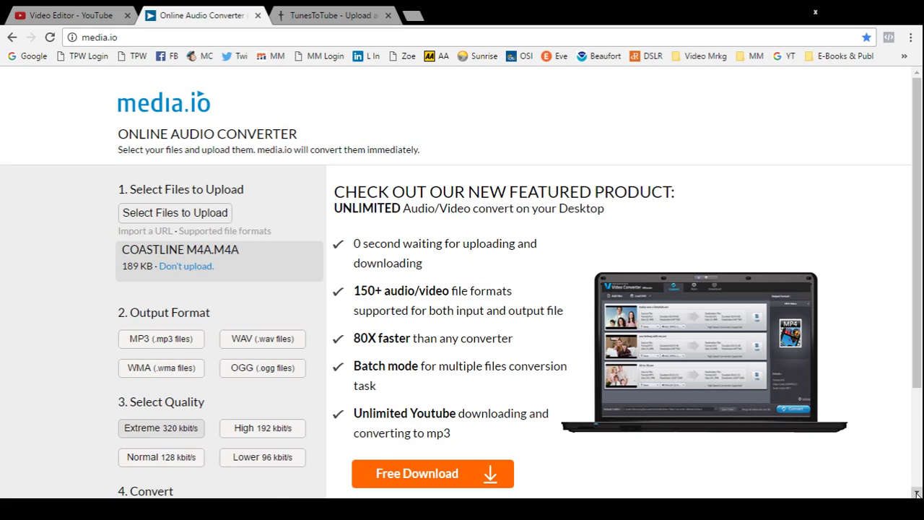
{"action": "scroll", "coordinate": [917, 493], "scroll_direction": "down", "scroll_amount": 3}
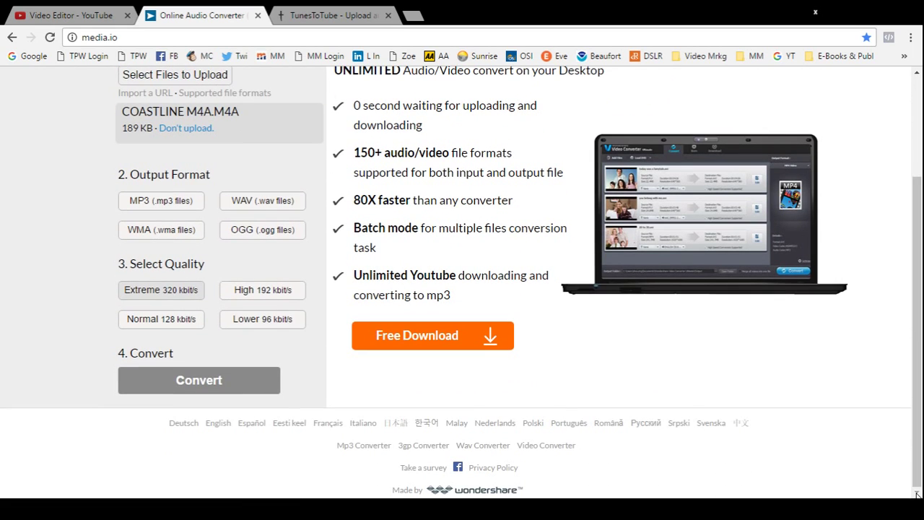
{"action": "left_click", "coordinate": [192, 390]}
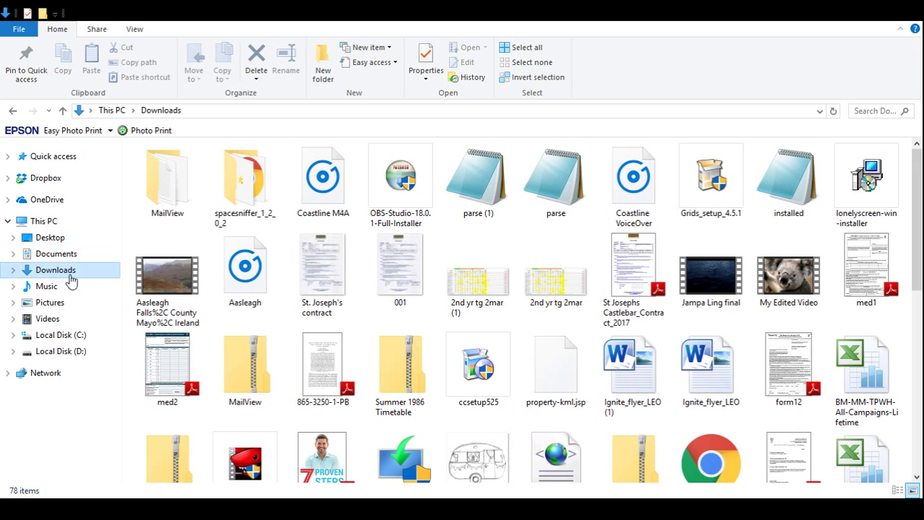
Copy the Coastline M4A file from the Downloads folder into the Music folder.
{"action": "left_click", "coordinate": [328, 186]}
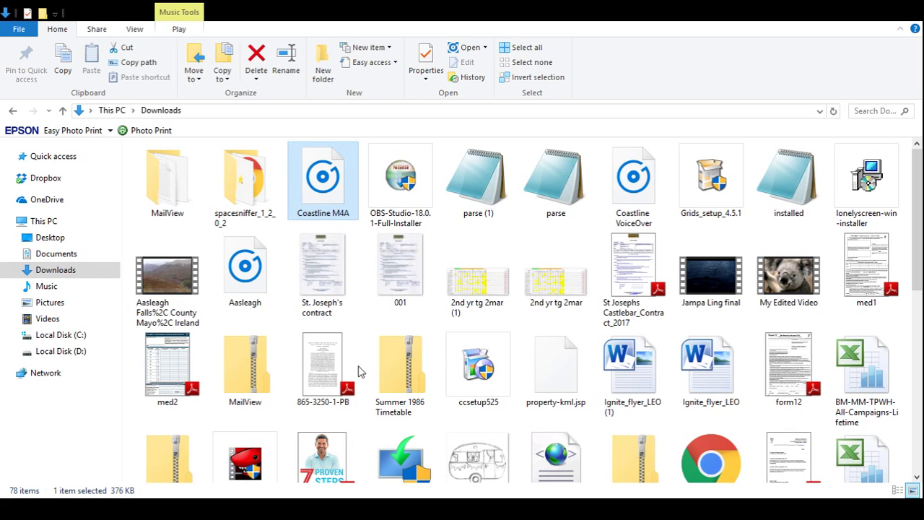
{"action": "left_click", "coordinate": [50, 288]}
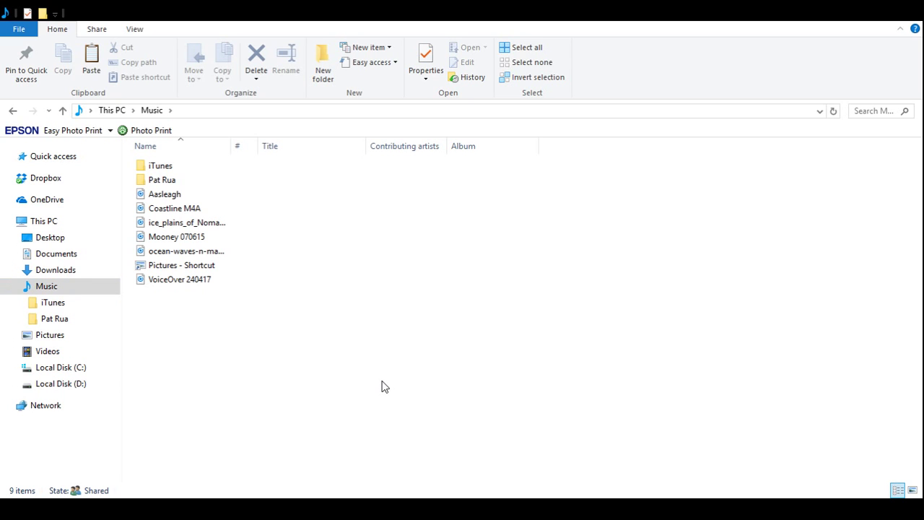
{"action": "key", "text": "ctrl+v"}
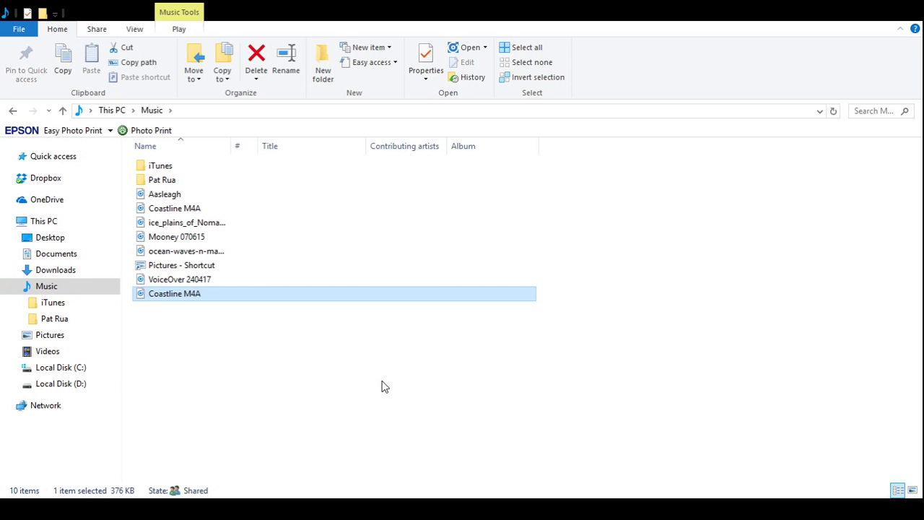
{"action": "left_click", "coordinate": [187, 346]}
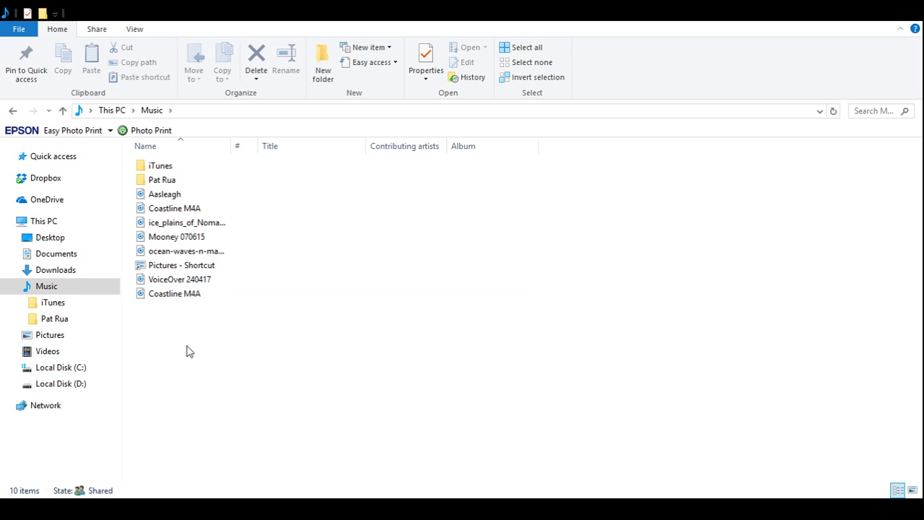
Rename the newly pasted Coastline M4A copy in the Music folder as Coastline MP3.
{"action": "left_click", "coordinate": [183, 297]}
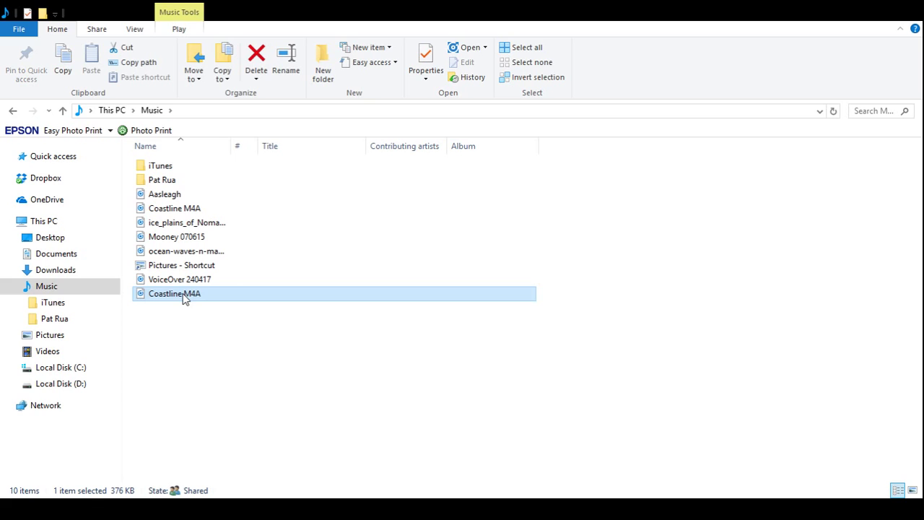
{"action": "key", "text": "F2"}
{"action": "key", "text": "End"}
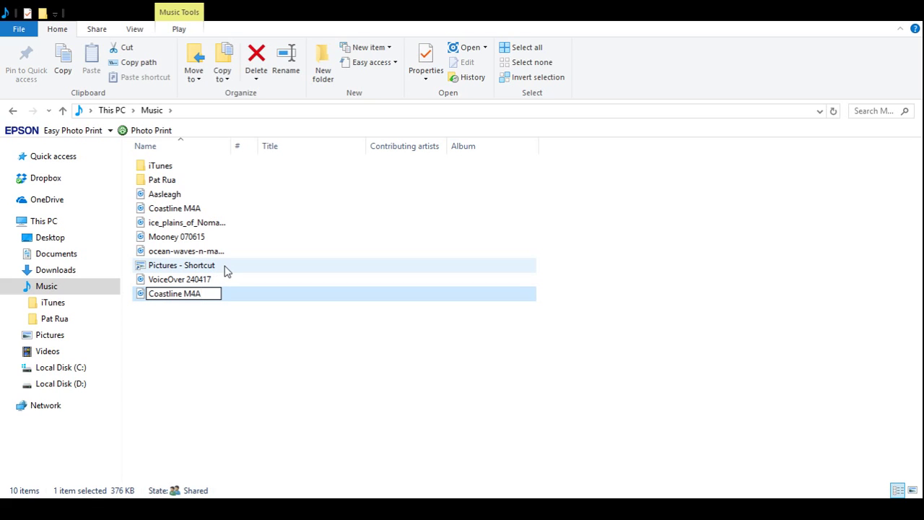
{"action": "key", "text": "BackSpace"}
{"action": "key", "text": "BackSpace"}
{"action": "type", "text": "P3"}
{"action": "left_click", "coordinate": [220, 362]}
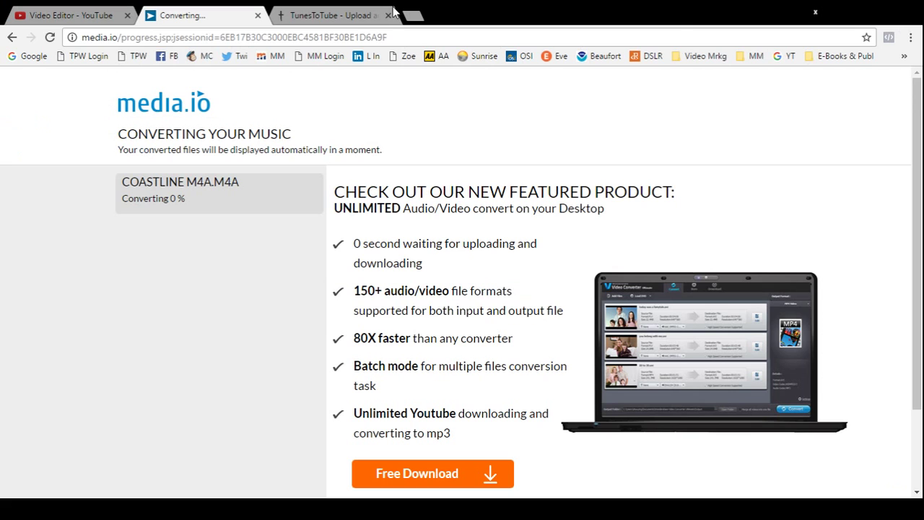
Switch to TunesToTube, sign in with Google and allow it offline access to the account.
{"action": "left_click", "coordinate": [342, 18]}
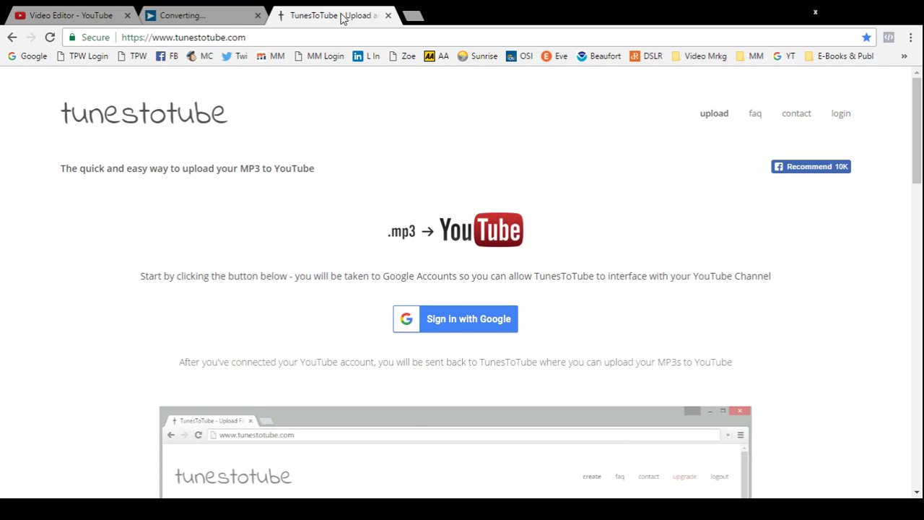
{"action": "left_click", "coordinate": [482, 323]}
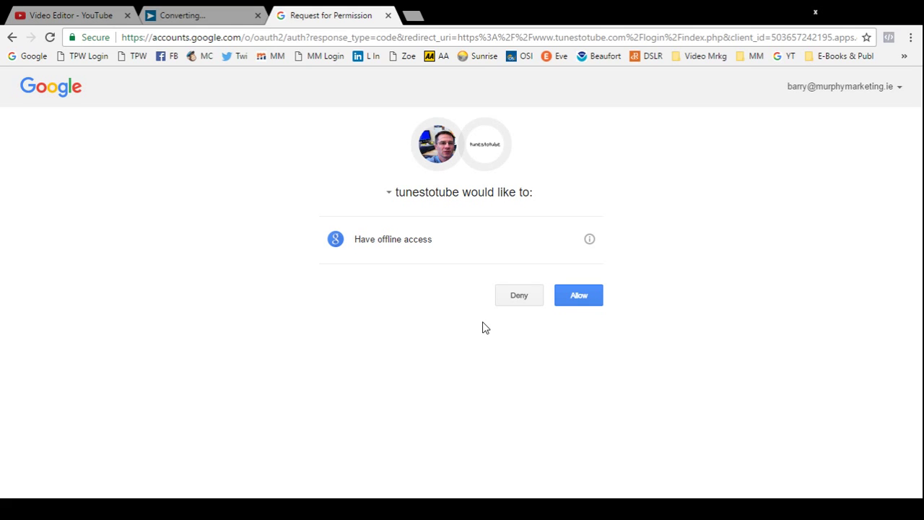
{"action": "left_click", "coordinate": [572, 301]}
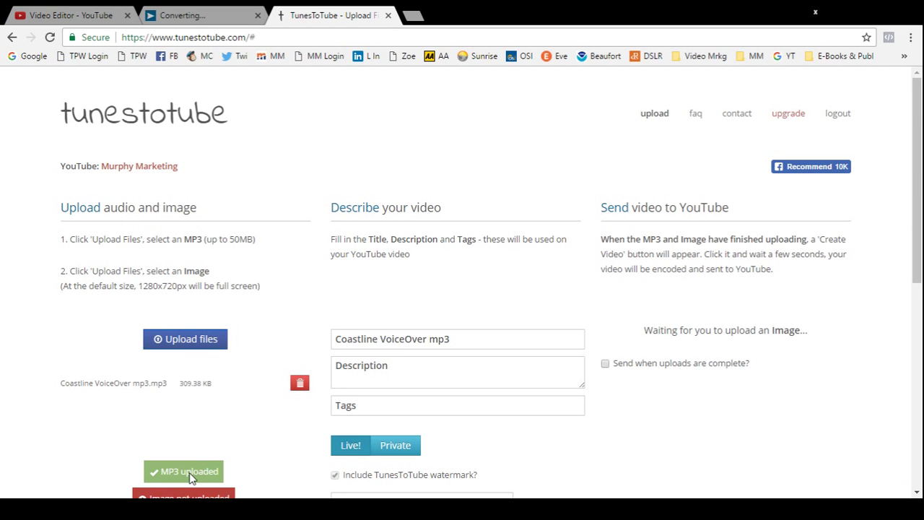
Browse the Pictures folder for a background image and upload 2011 July Aug 030.JPG to TunesToTube.
{"action": "left_click", "coordinate": [917, 494]}
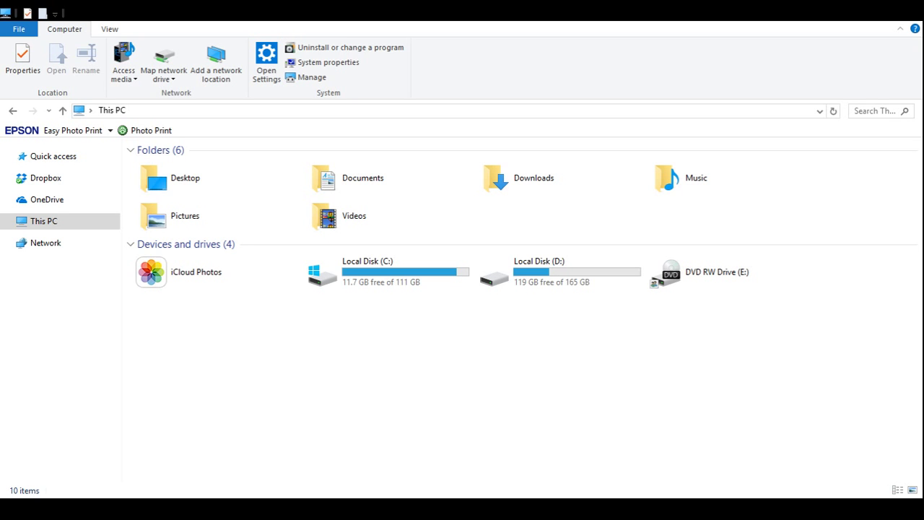
{"action": "double_click", "coordinate": [184, 215]}
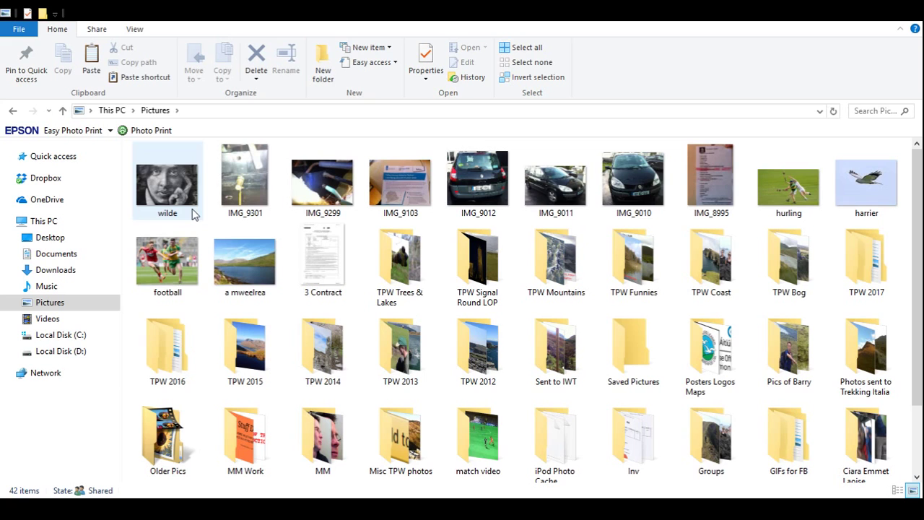
{"action": "left_click", "coordinate": [241, 271]}
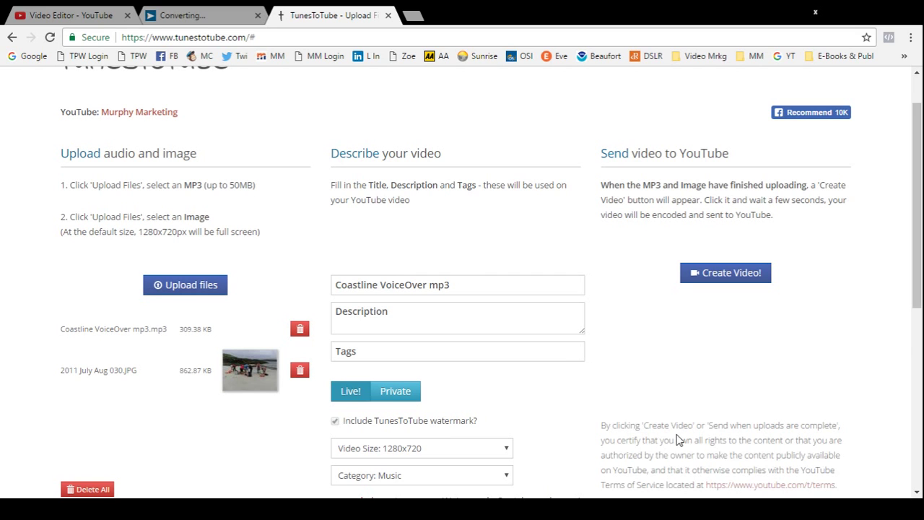
Complete the "I'm not a robot" check and create the YouTube video from the uploaded MP3 and image.
{"action": "left_click", "coordinate": [916, 492]}
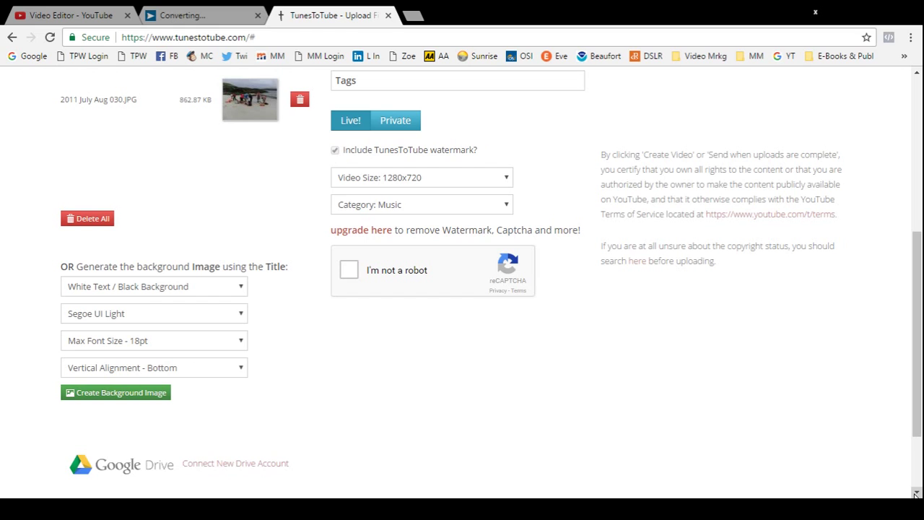
{"action": "left_click", "coordinate": [915, 494]}
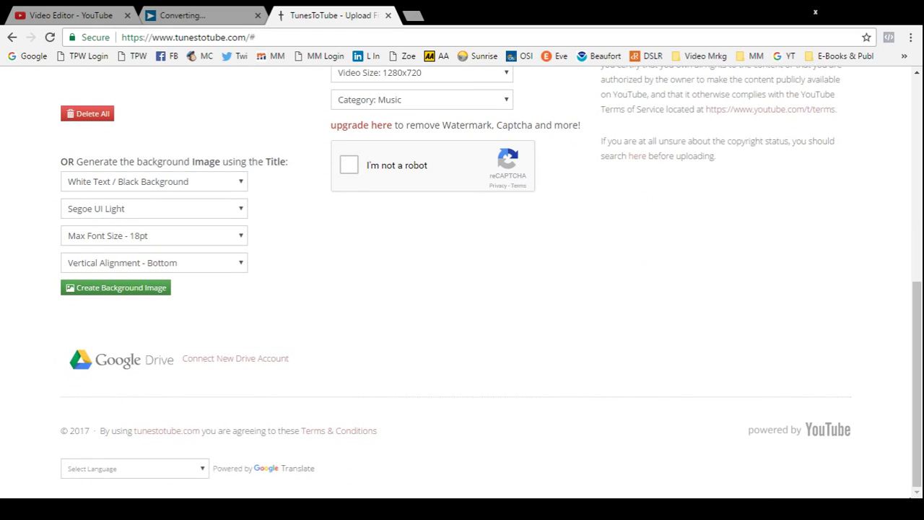
{"action": "left_click_drag", "start_coordinate": [919, 412], "coordinate": [921, 231]}
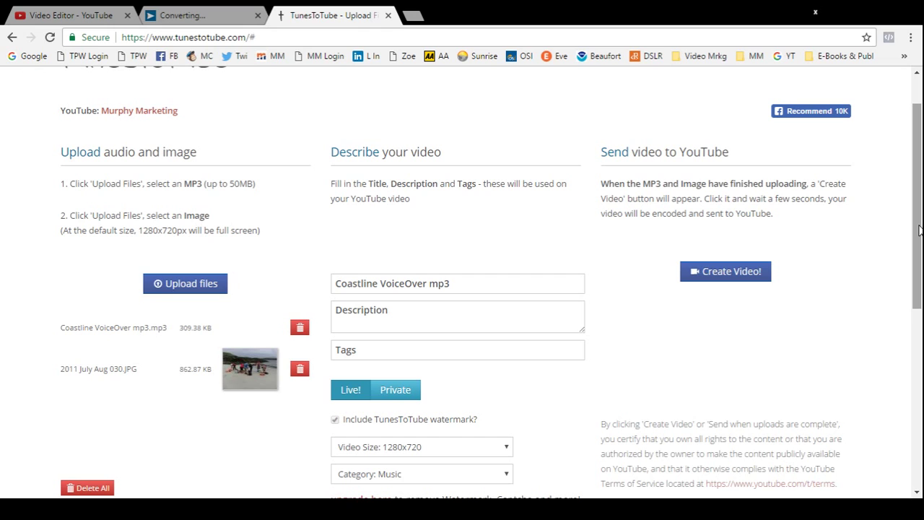
{"action": "left_click_drag", "start_coordinate": [919, 229], "coordinate": [912, 259]}
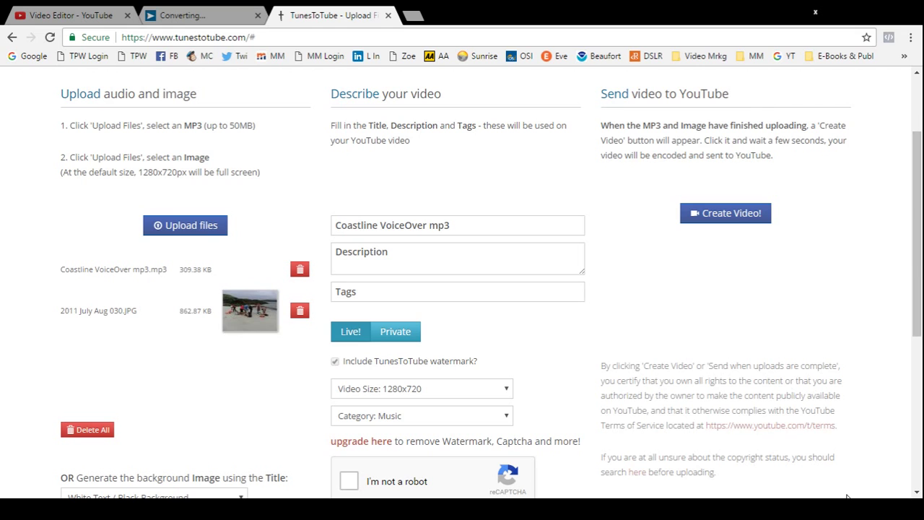
{"action": "left_click", "coordinate": [918, 493]}
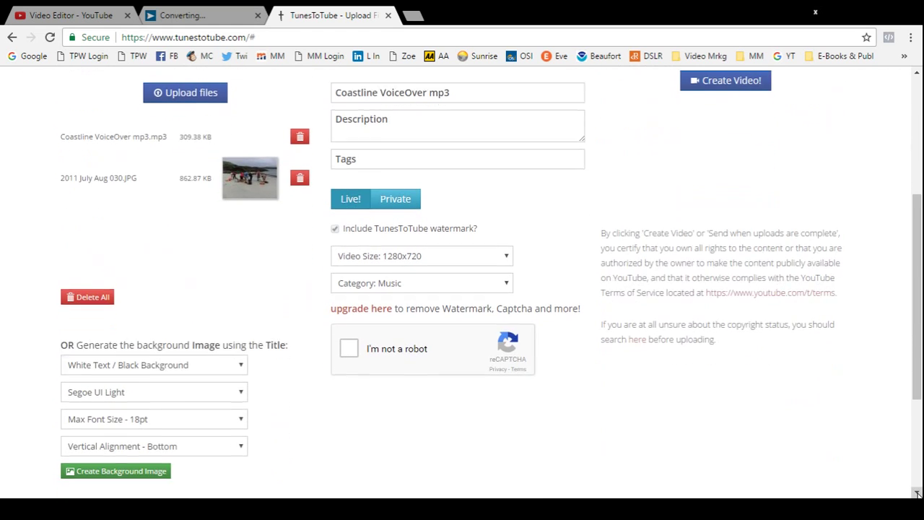
{"action": "left_click", "coordinate": [348, 347]}
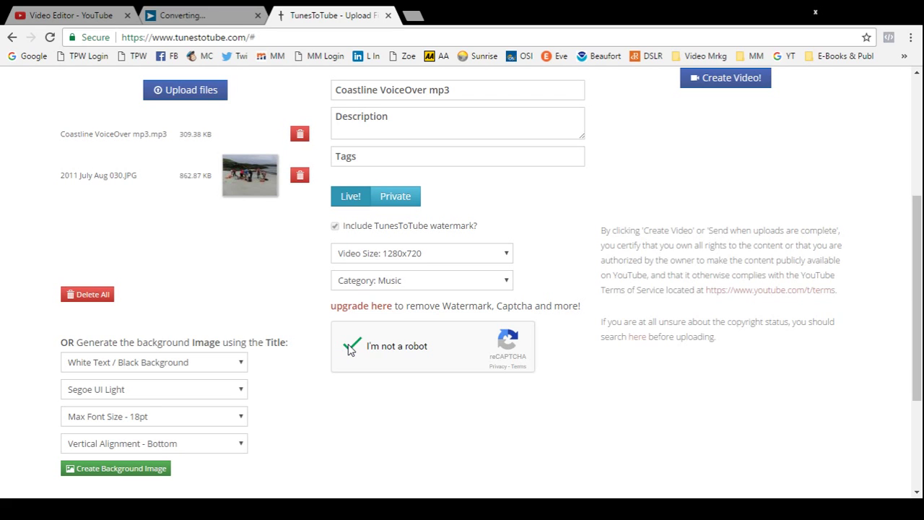
{"action": "left_click", "coordinate": [917, 76]}
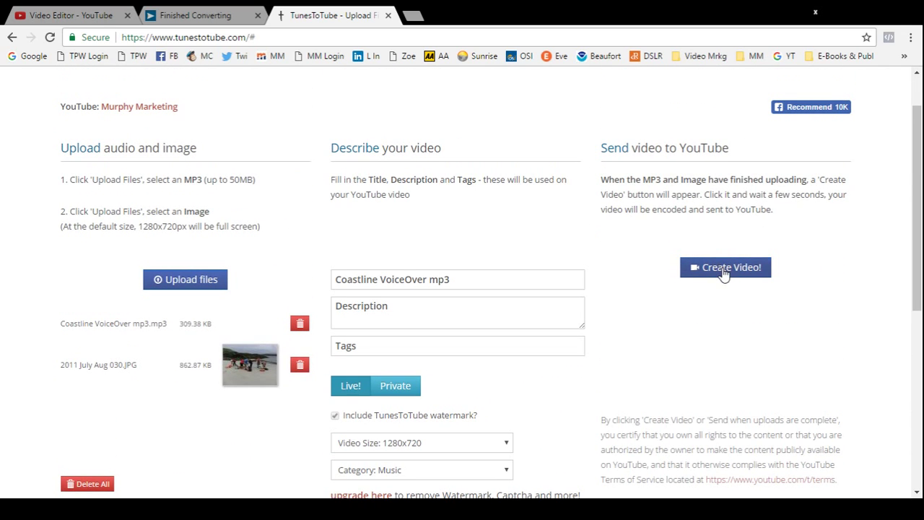
{"action": "left_click", "coordinate": [724, 271]}
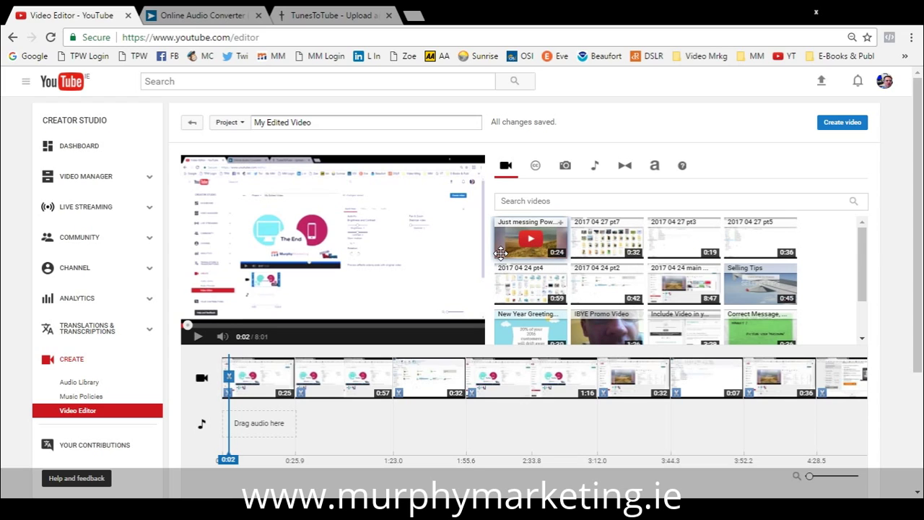
In the YouTube Video Editor, place the Just messing Powtoon video on the audio track and open the first video clip's settings.
{"action": "left_click_drag", "start_coordinate": [500, 252], "coordinate": [263, 426]}
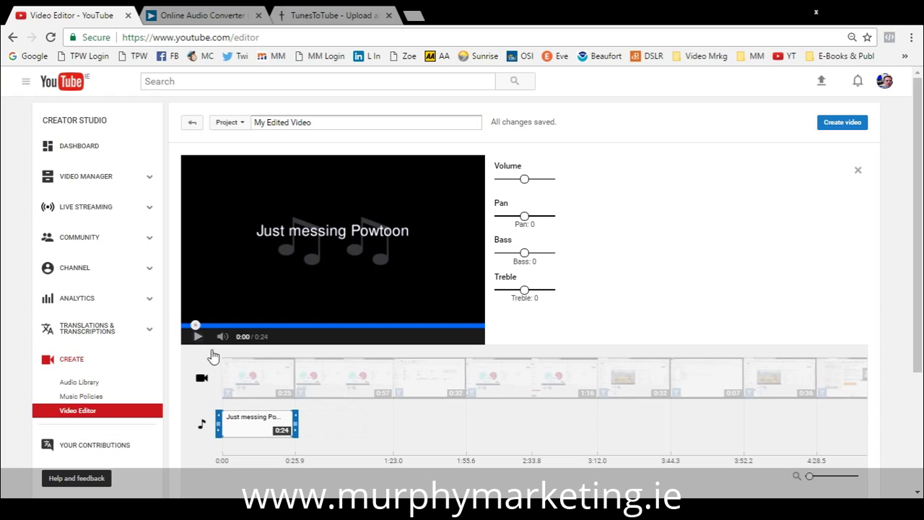
{"action": "left_click", "coordinate": [249, 384]}
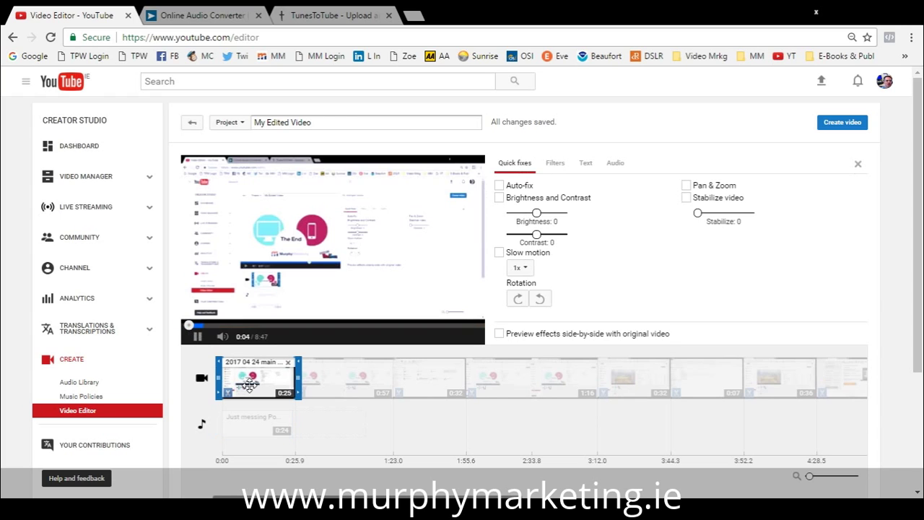